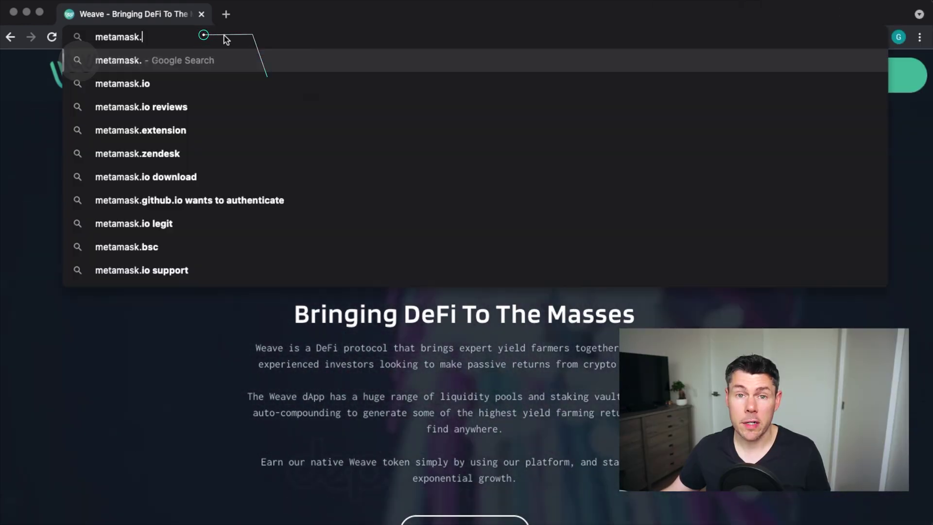
Go to metamask.io and open the download page with the Install MetaMask for Chrome option
type("io")
key("Return")
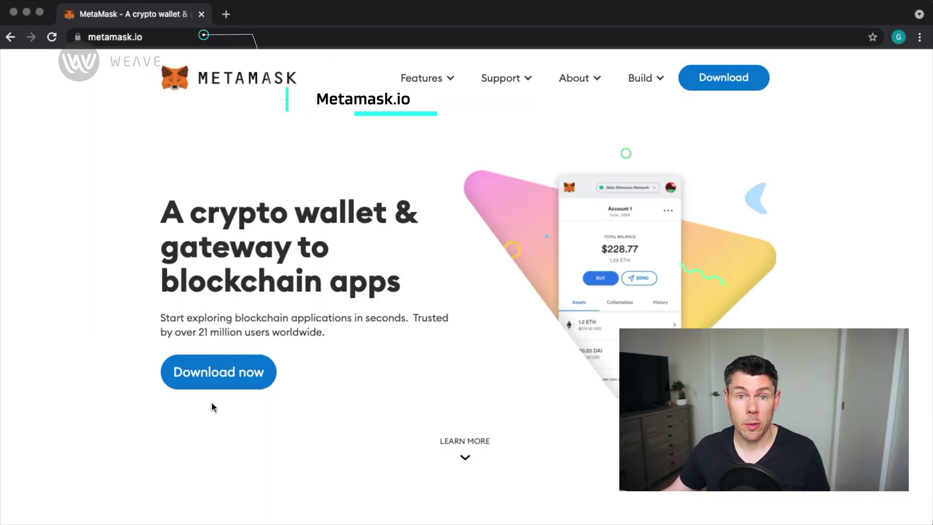
left_click(215, 373)
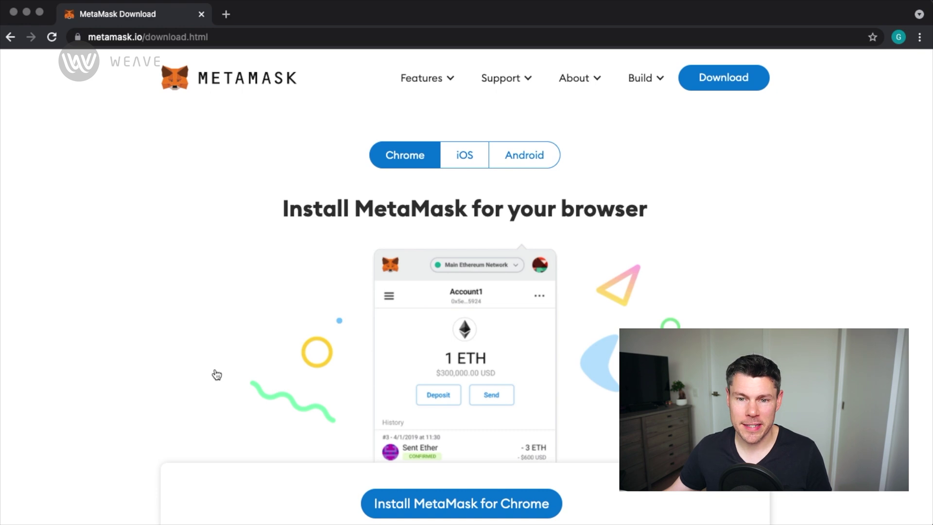
scroll(798, 224, "down", 5)
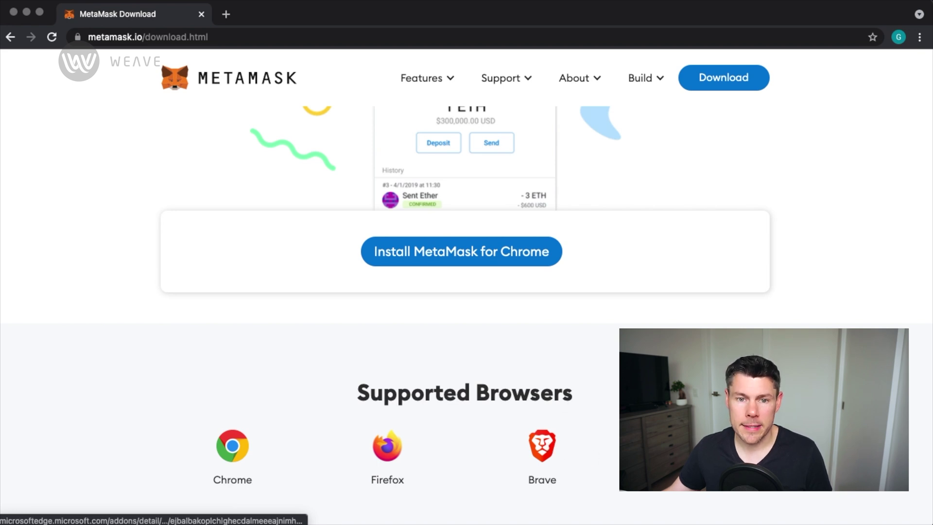
Add the MetaMask extension to Chrome from its Chrome Web Store listing
left_click(461, 250)
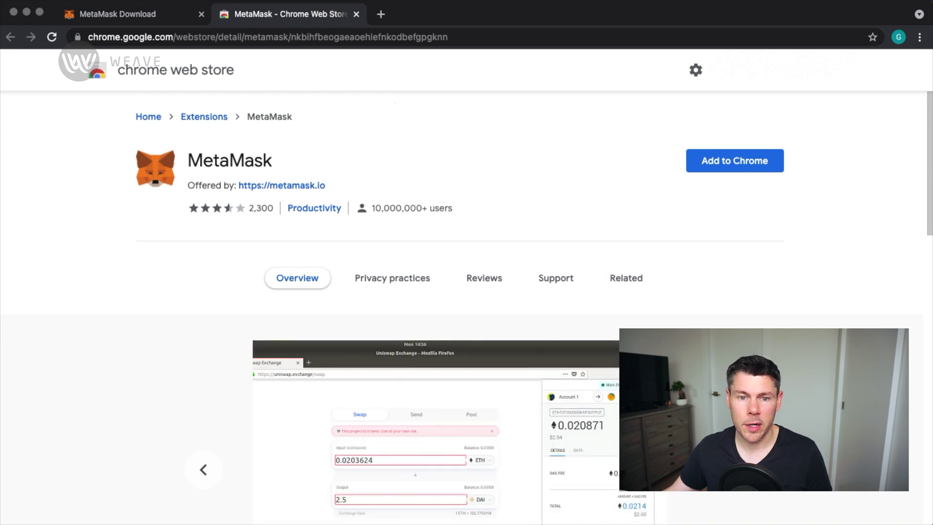
left_click(740, 160)
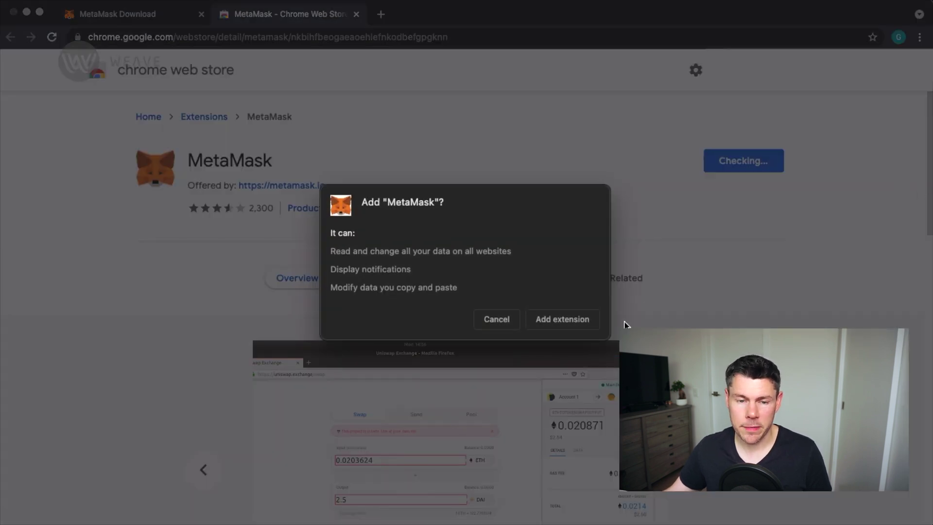
left_click(578, 328)
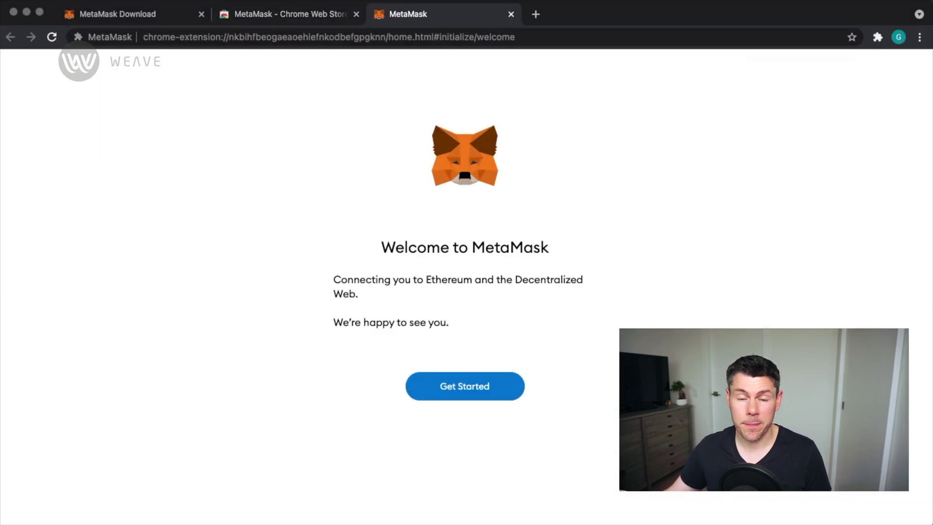
Get started with MetaMask and choose Create a Wallet rather than importing one
left_click(462, 384)
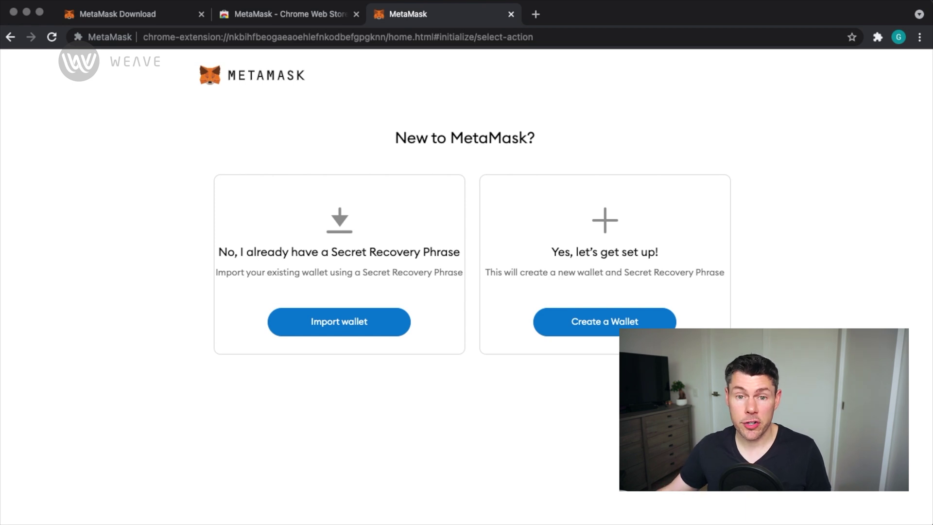
left_click(605, 332)
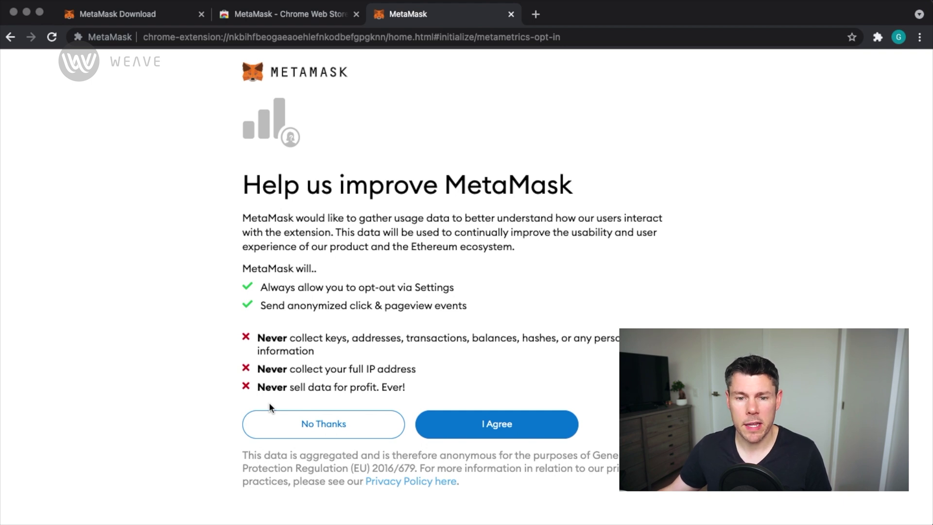
Decline usage data, enter the wallet password in both fields, and accept the Terms of Use
left_click(319, 427)
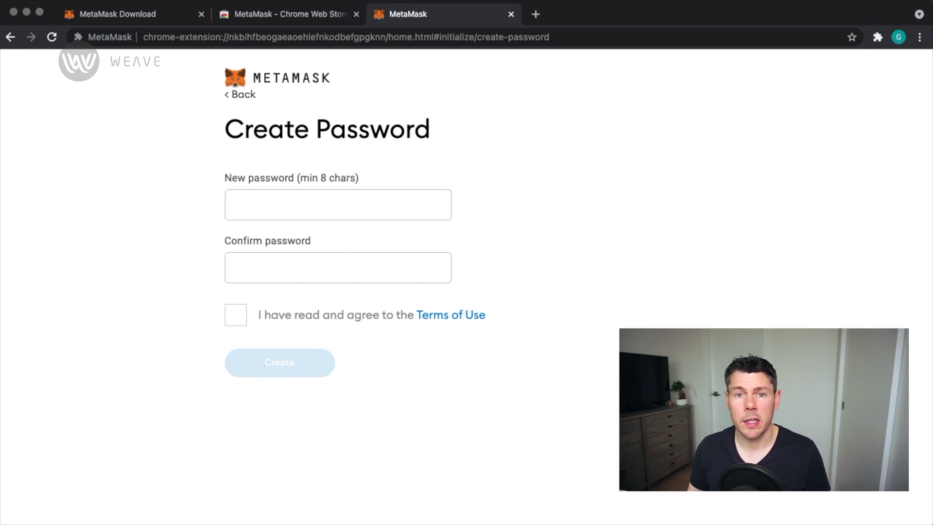
left_click(338, 204)
key("super+v")
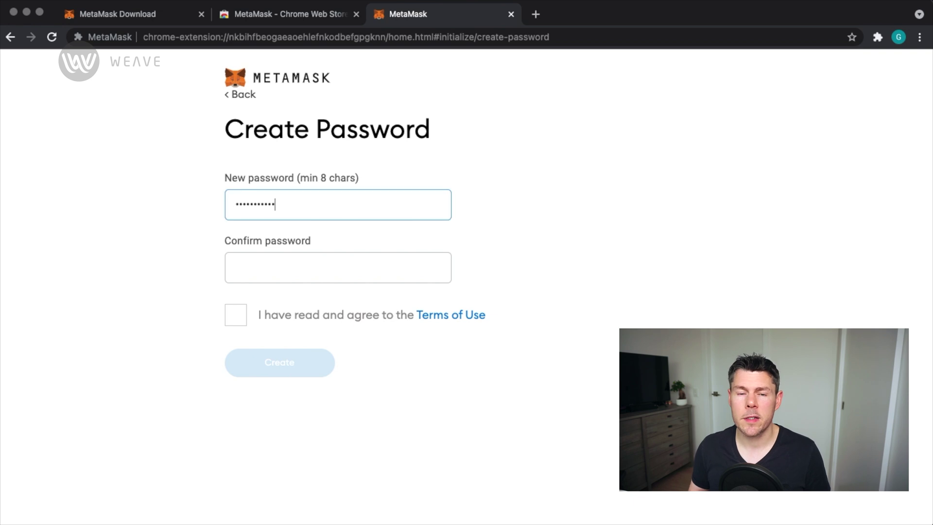
key("Tab")
key("super+v")
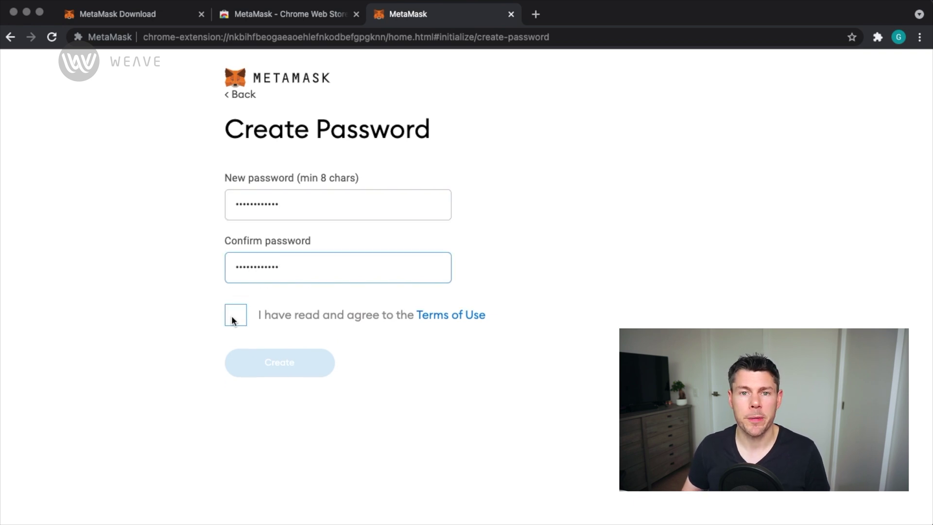
left_click(234, 317)
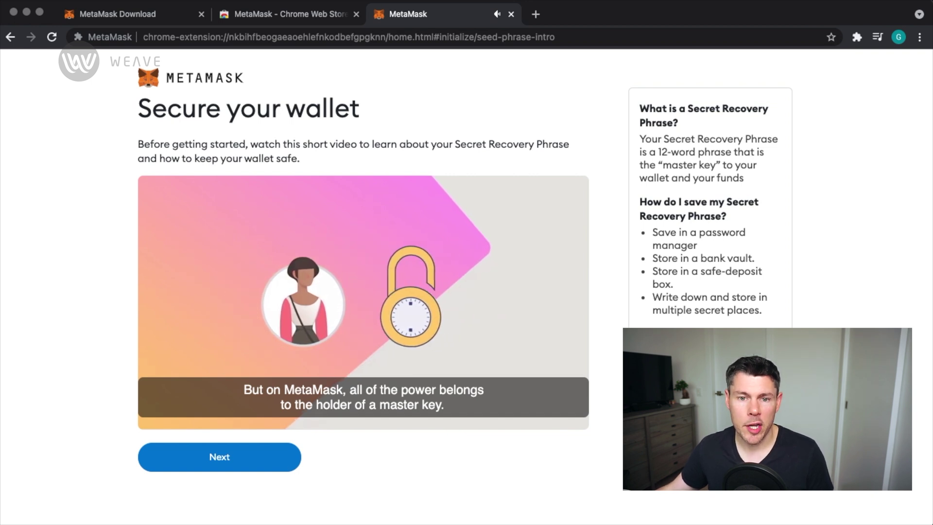
Continue past the intro video and reveal the 12-word Secret Recovery Phrase
left_click(253, 456)
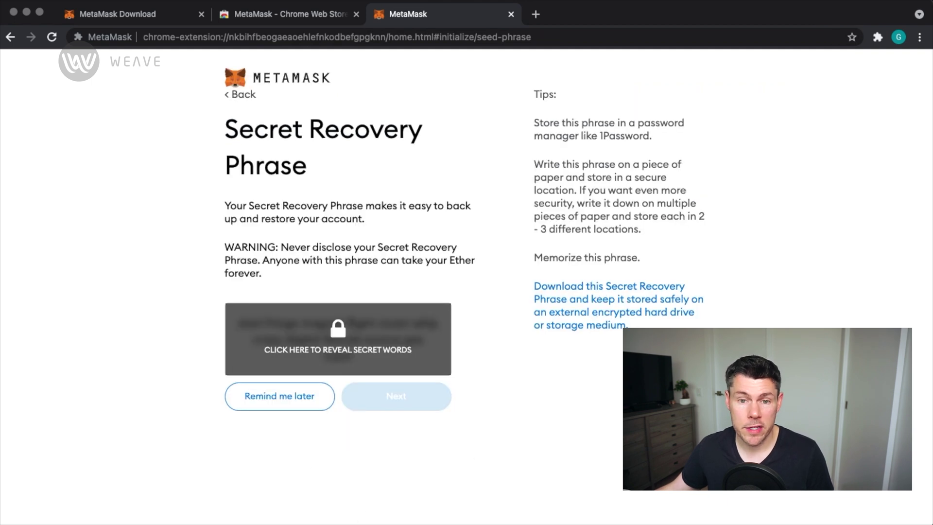
left_click(326, 365)
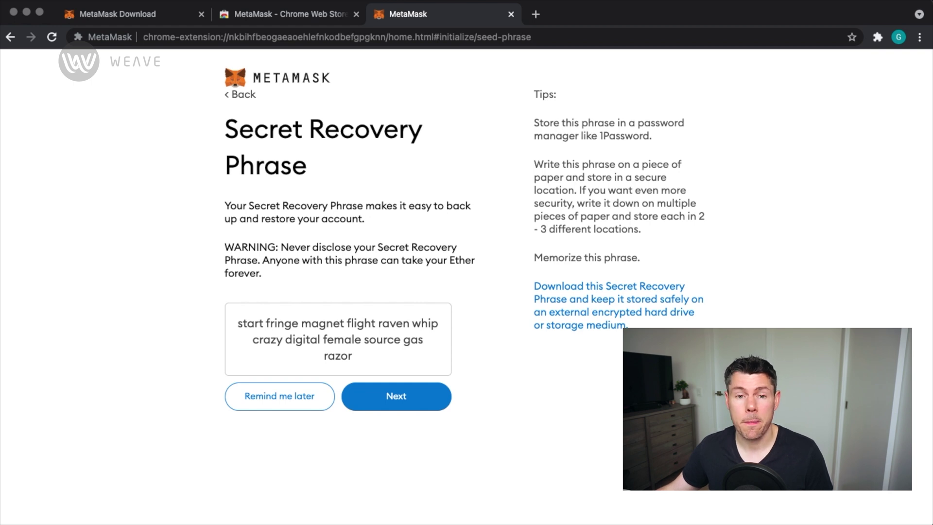
left_click(390, 391)
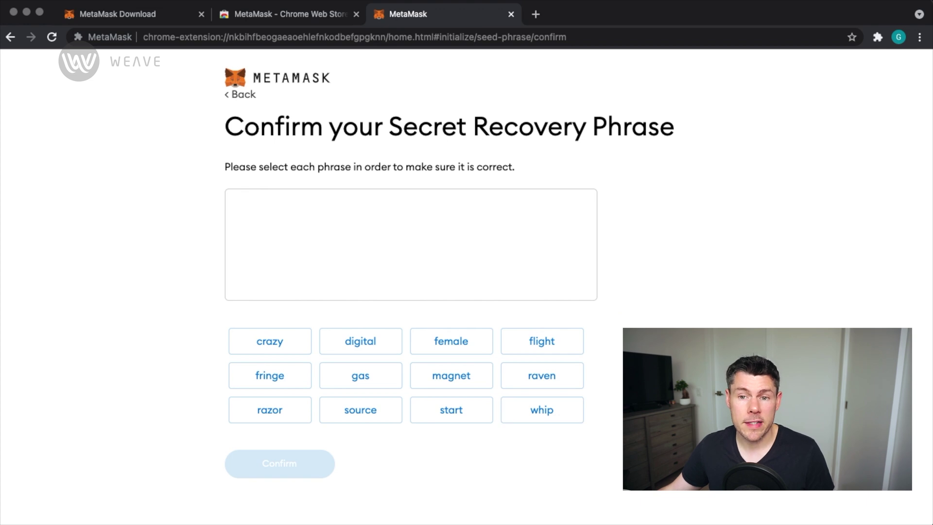
Select all 12 recovery words in their original order and confirm the phrase
left_click(451, 410)
left_click(270, 375)
left_click(452, 375)
left_click(542, 341)
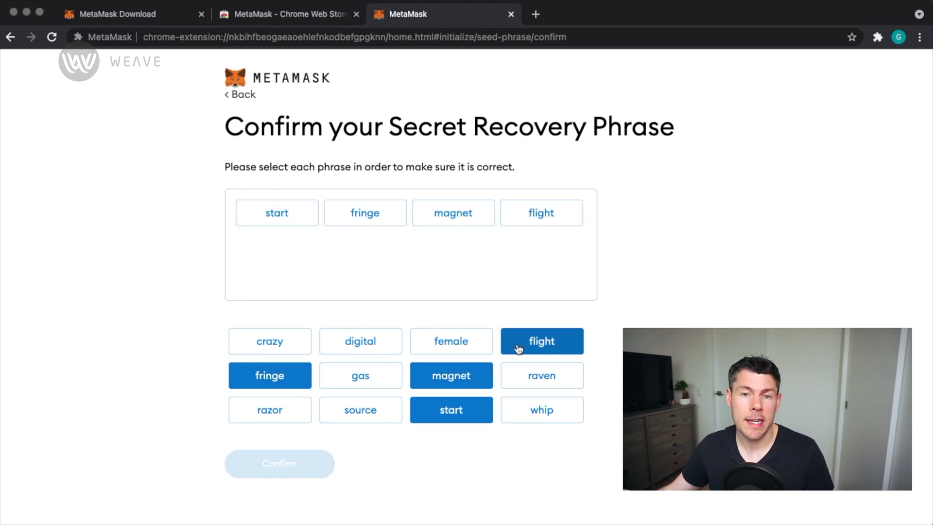
left_click(511, 379)
left_click(542, 410)
left_click(270, 341)
left_click(361, 341)
left_click(451, 341)
left_click(361, 410)
left_click(341, 384)
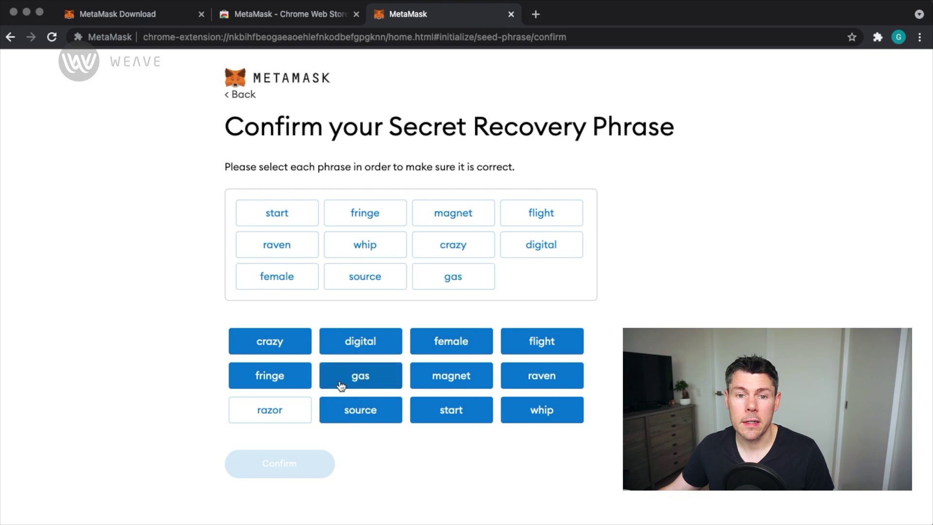
left_click(270, 410)
left_click(306, 467)
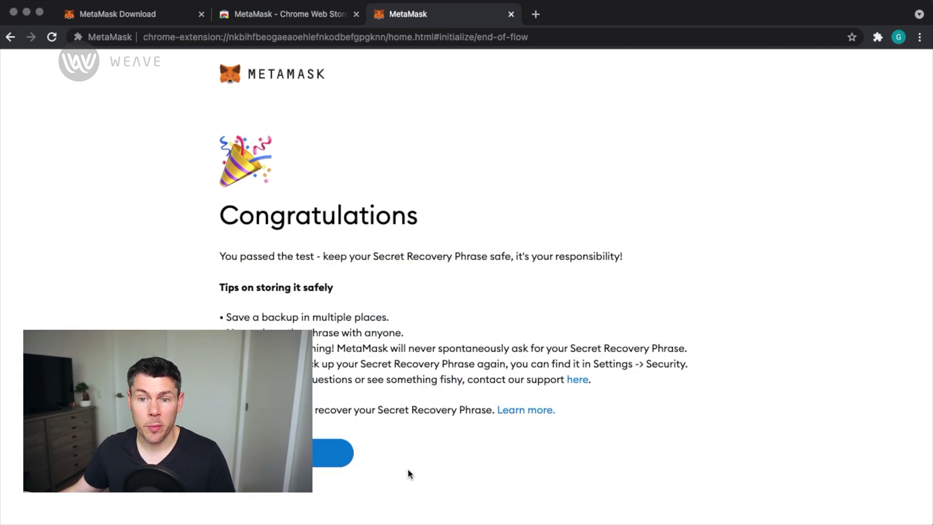
Finish setup with All Done and pin MetaMask's fox icon to the Chrome toolbar
left_click(333, 454)
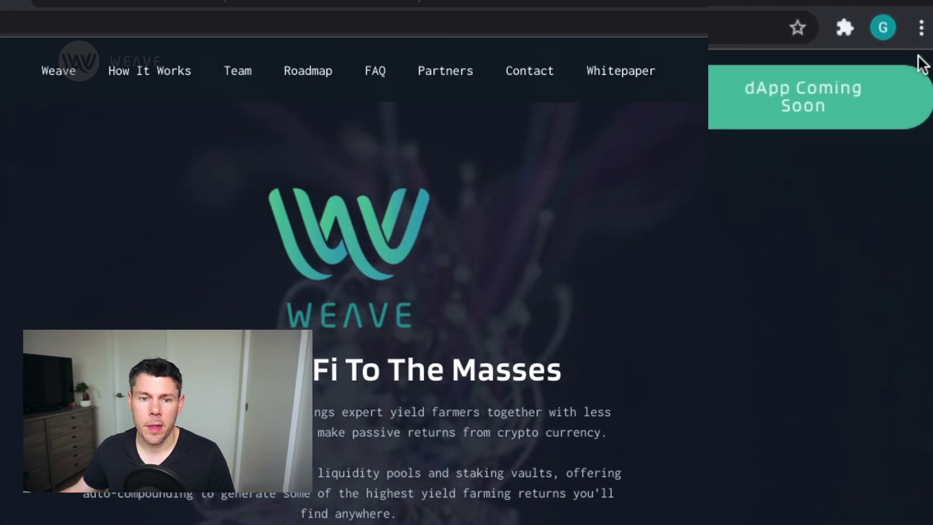
left_click(813, 35)
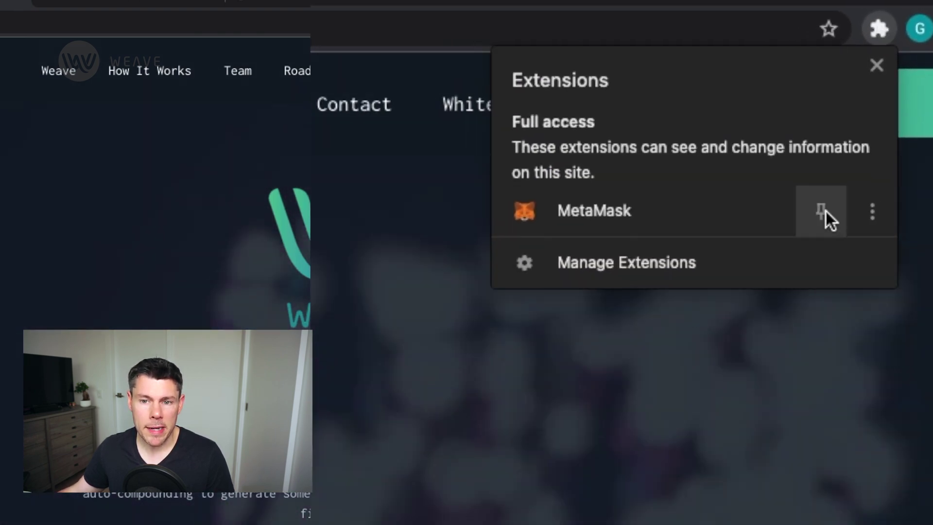
left_click(822, 211)
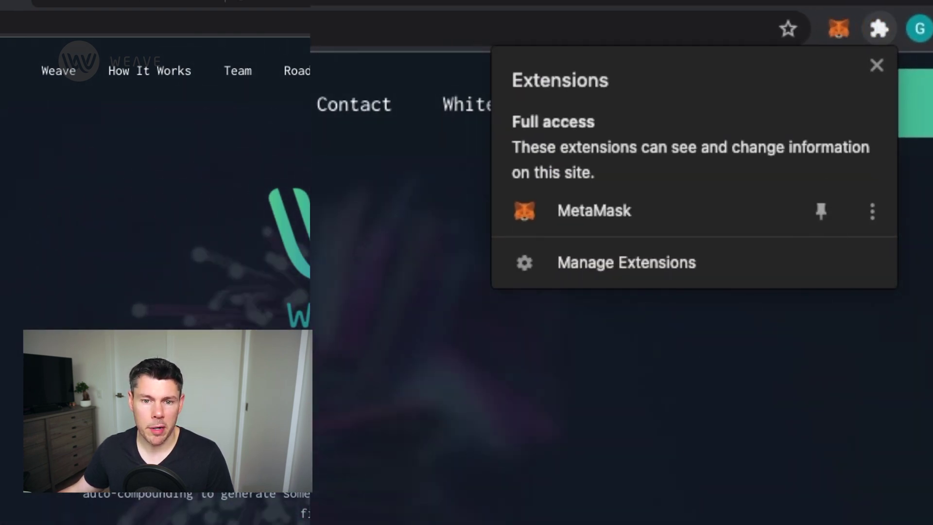
key("Escape")
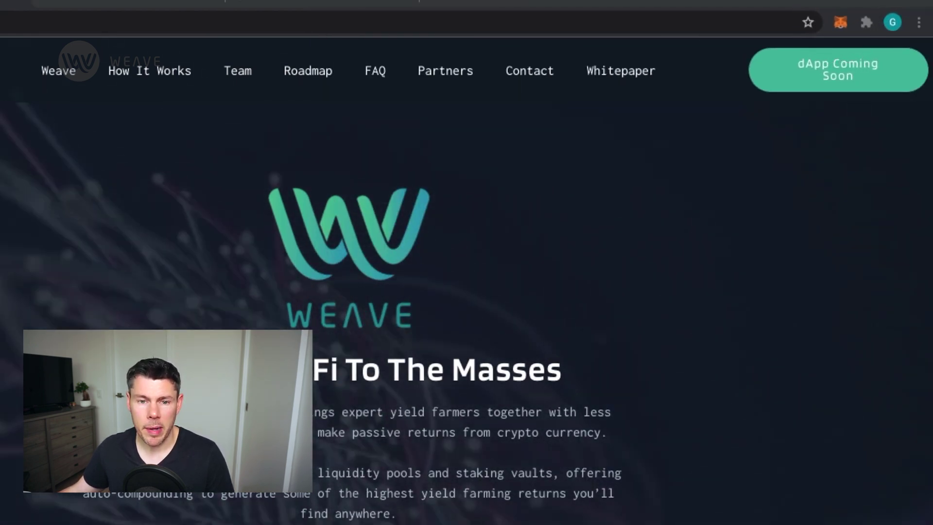
left_click(841, 22)
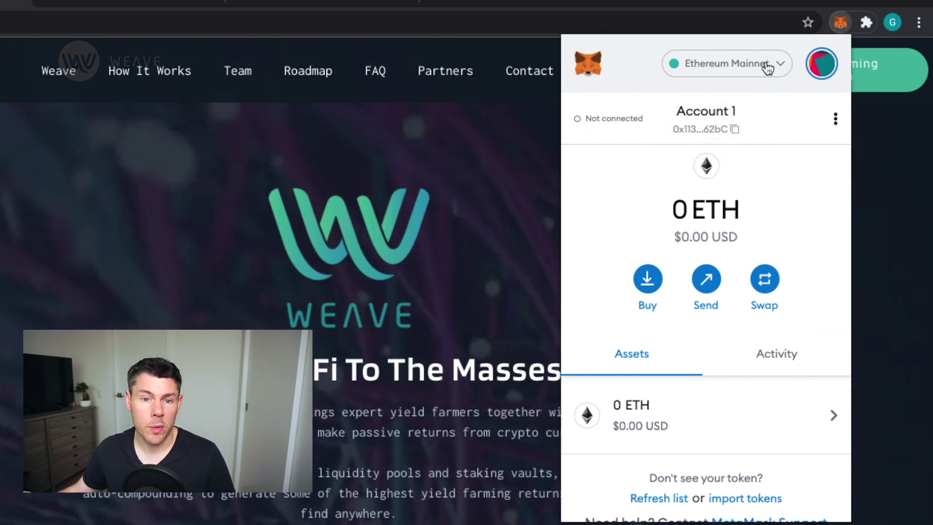
Glance at the network list, then show the My Accounts menu with Account 1 at 0 ETH
left_click(768, 69)
left_click(874, 194)
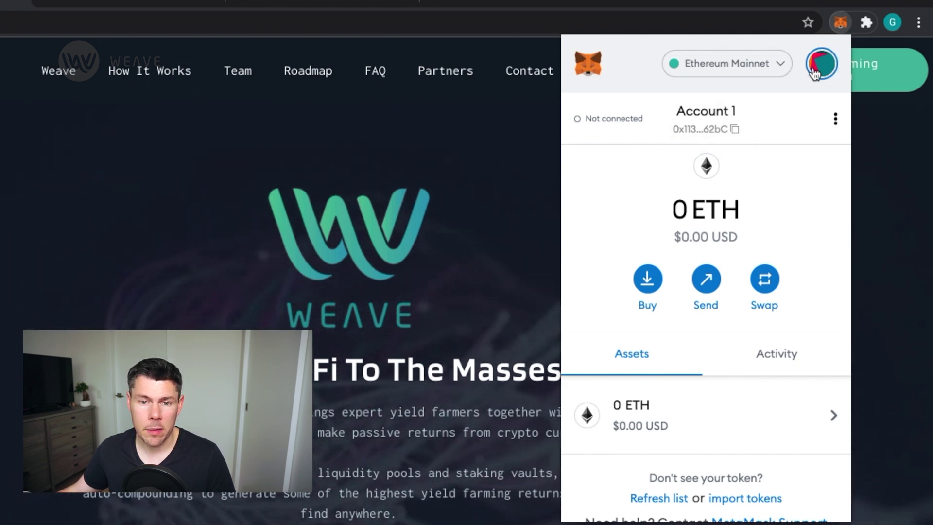
left_click(817, 78)
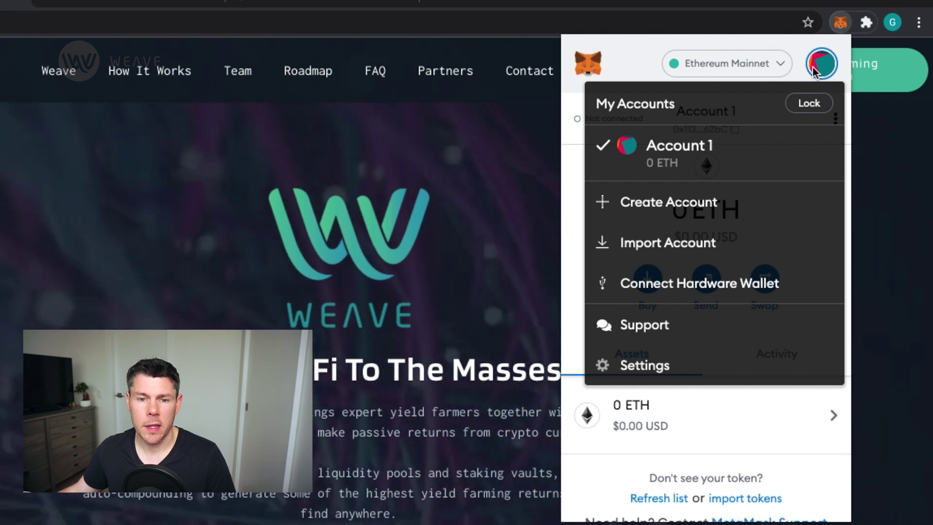
Close the My Accounts menu and bring up the Deposit Ether options for buying ETH
left_click(817, 72)
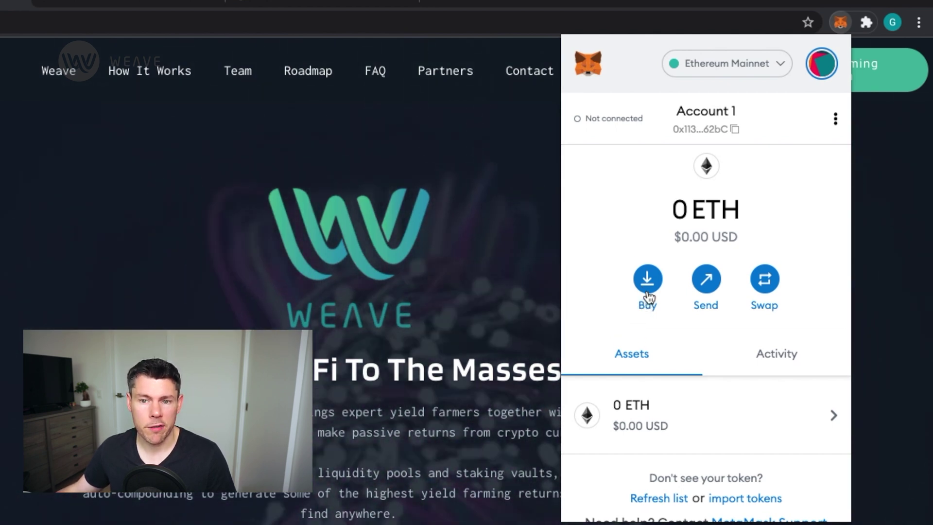
left_click(648, 291)
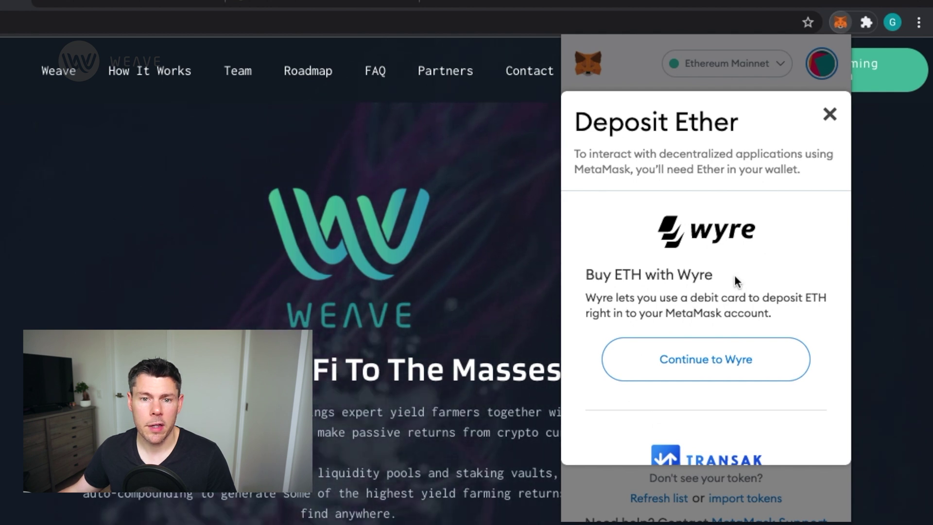
scroll(734, 275, "down", 5)
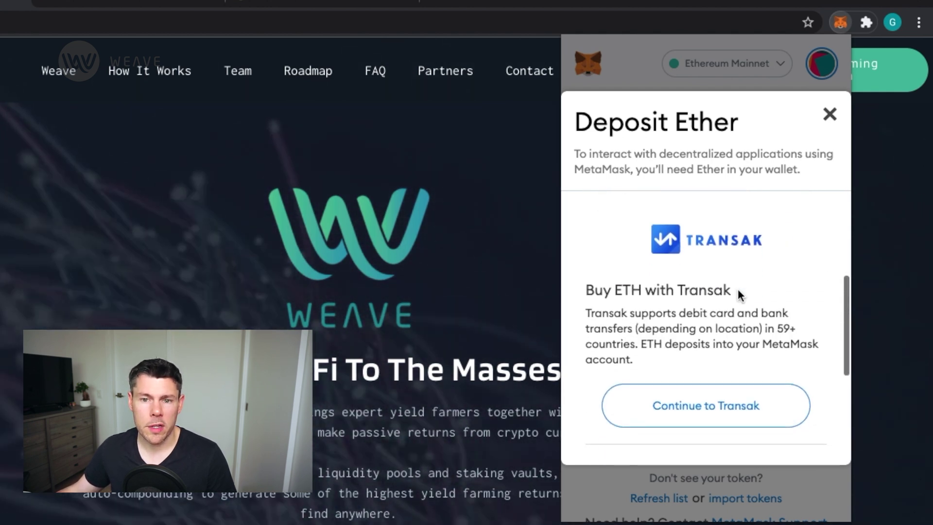
scroll(738, 287, "down", 5)
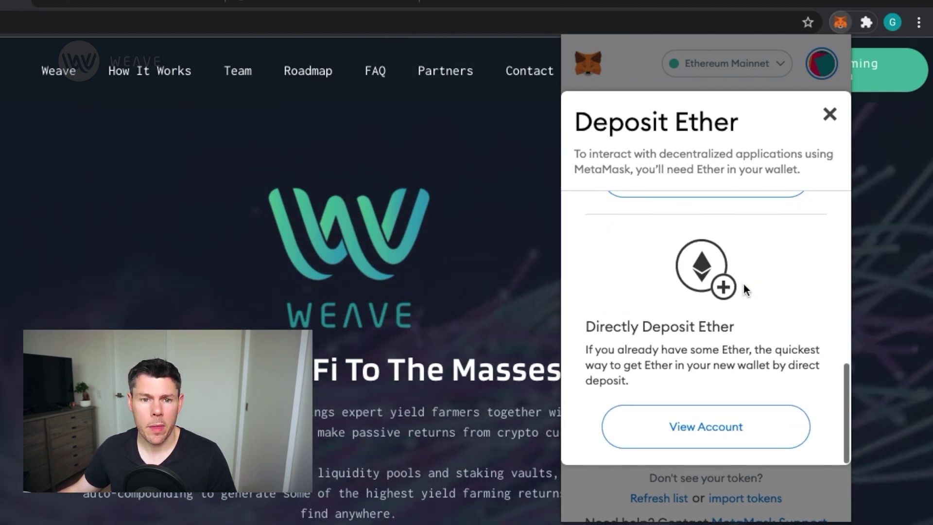
left_click(830, 115)
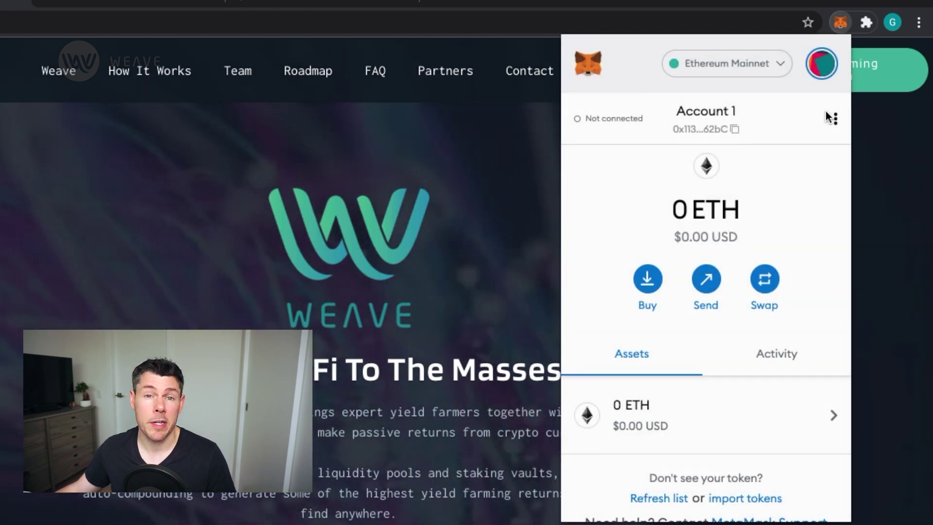